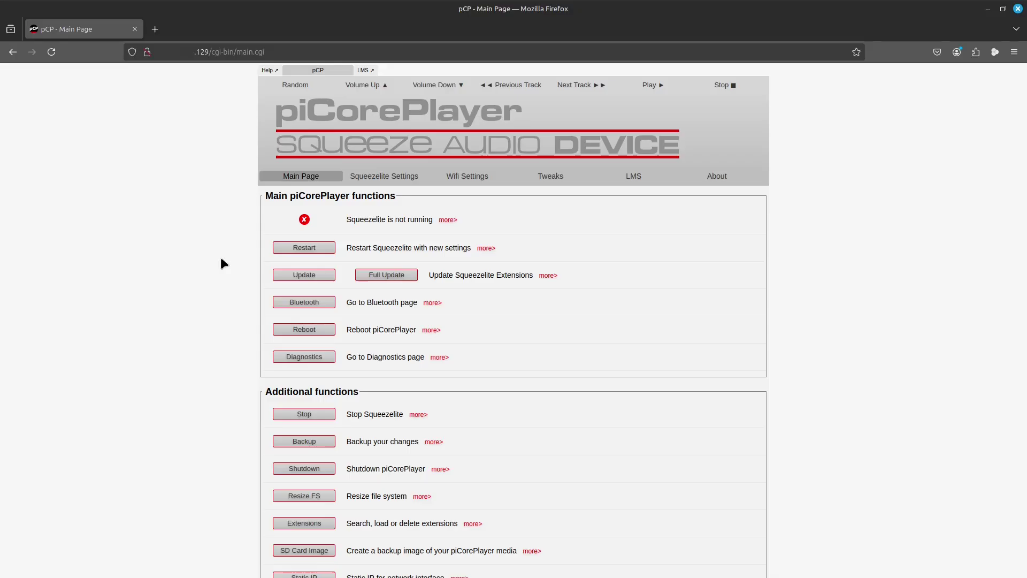
In the Squeezelite settings, set the audio output to HiFiBerry Digi+ Pro, save it and reboot piCorePlayer.
click(363, 181)
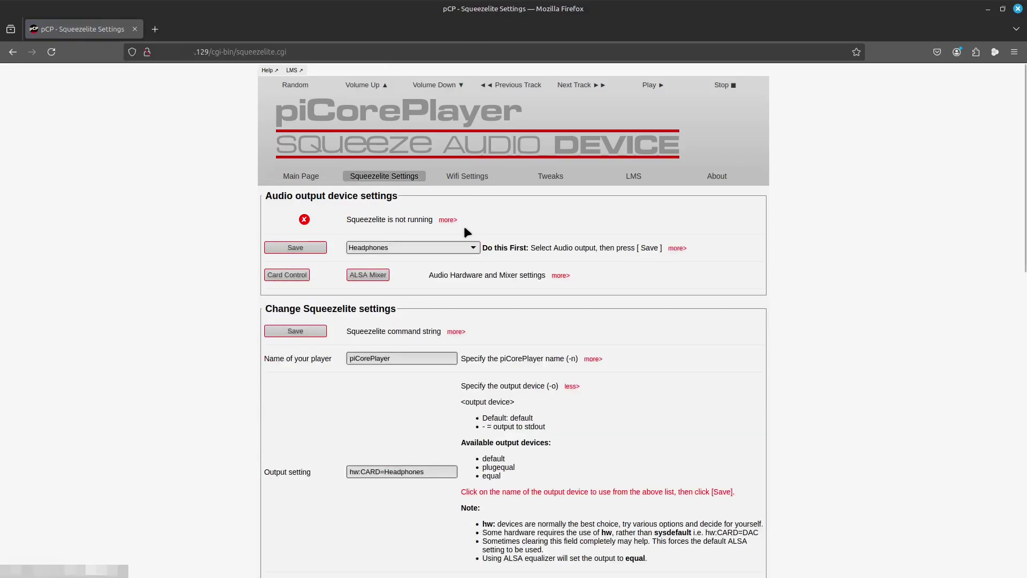
click(474, 249)
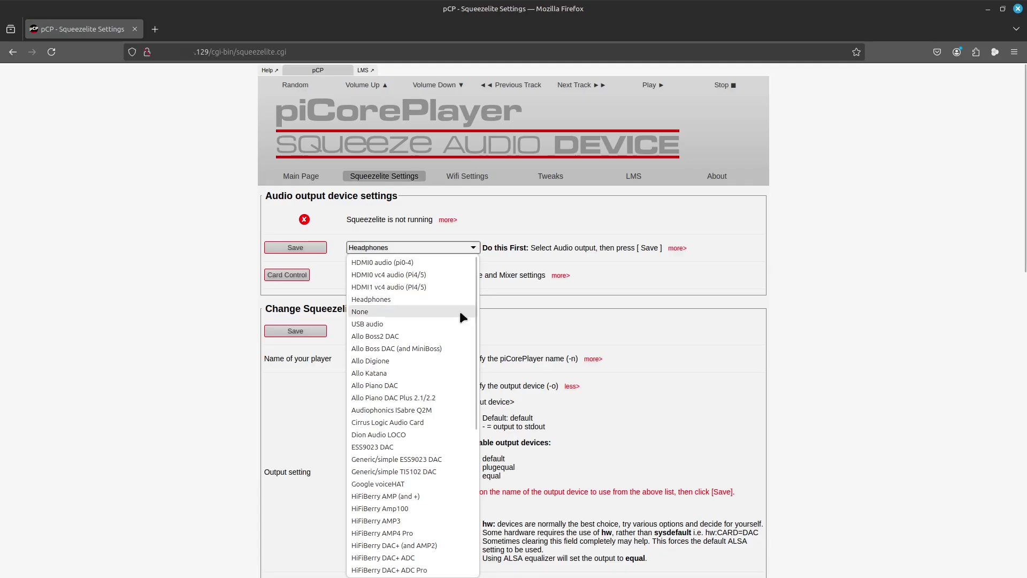
drag(474, 310, 469, 425)
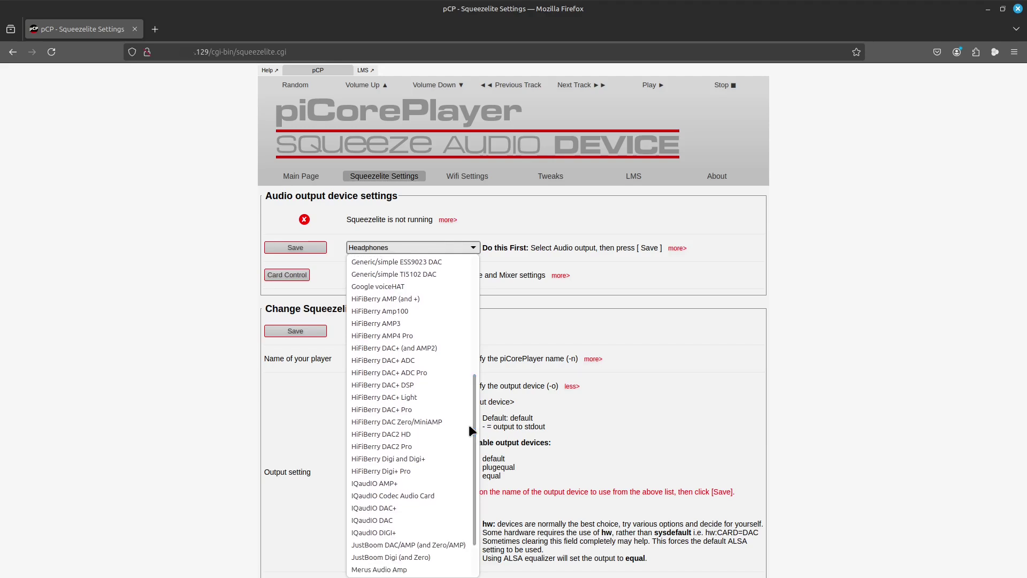
click(432, 471)
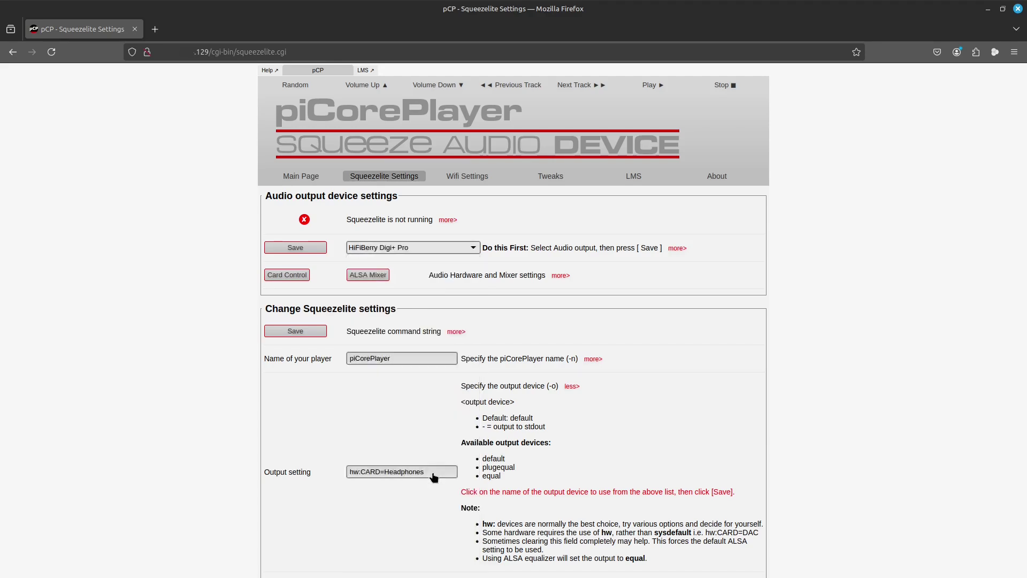
click(316, 251)
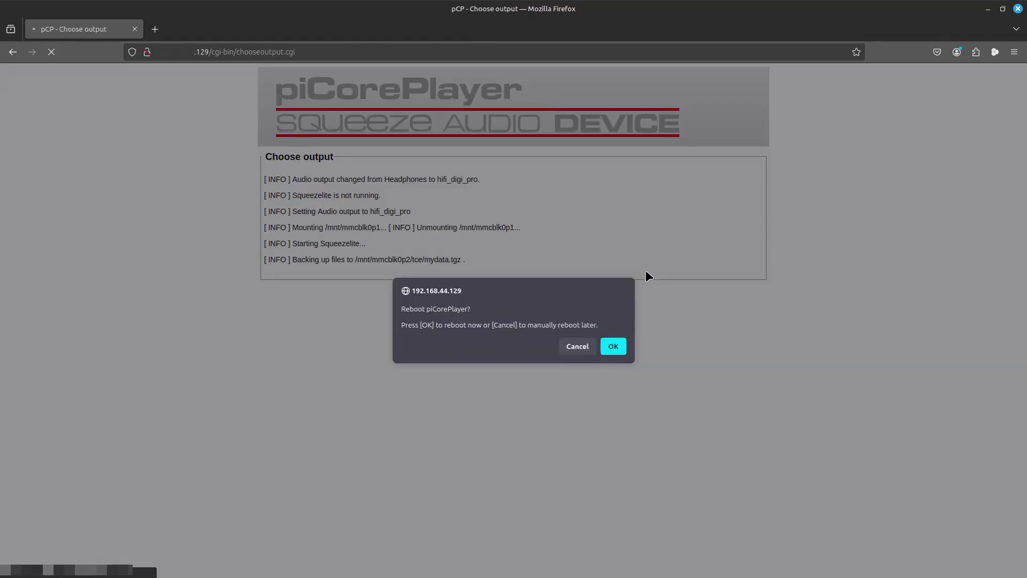
click(613, 347)
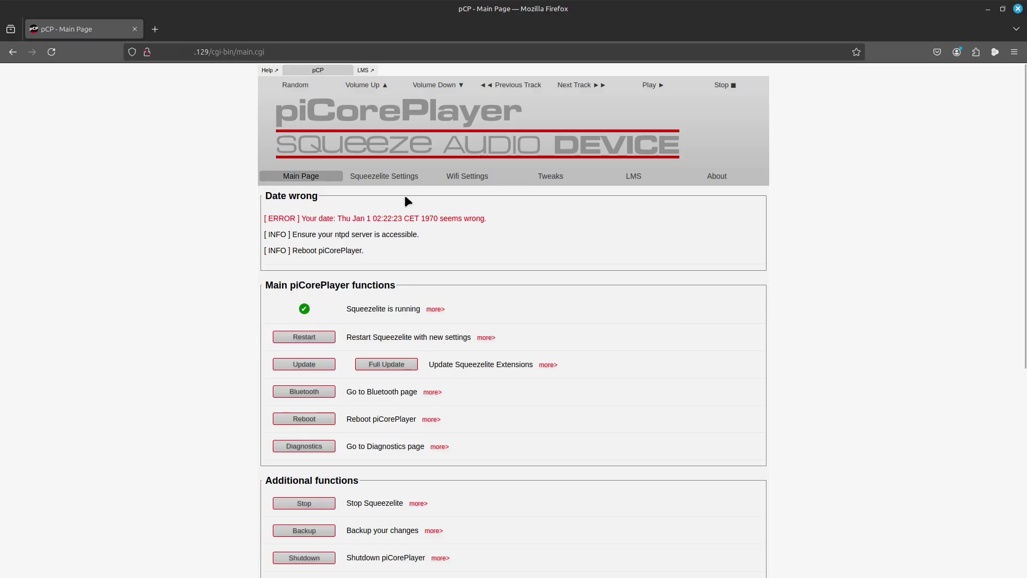
Reopen the Squeezelite settings and show the detailed help for the output device setting.
click(385, 179)
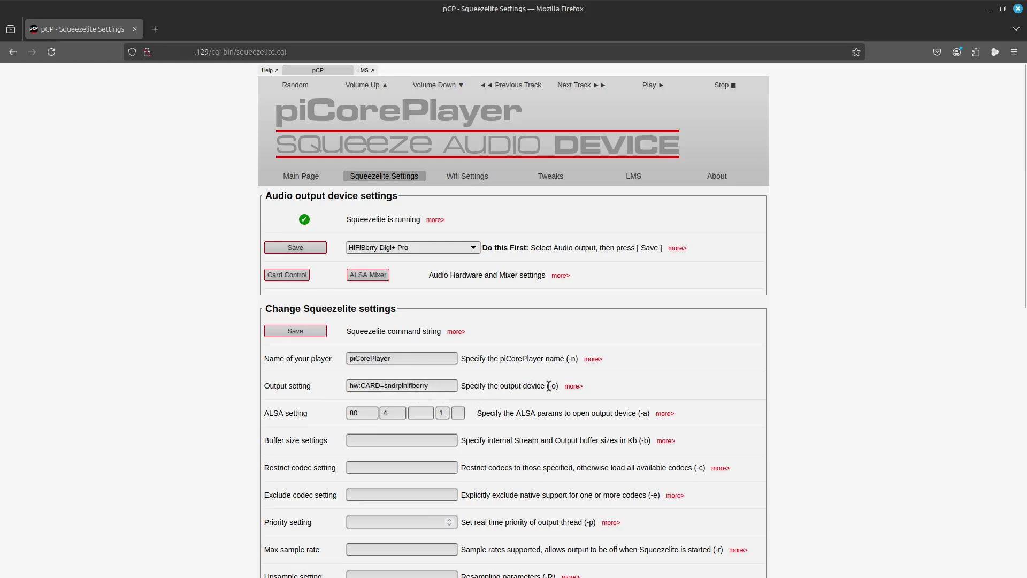
click(570, 385)
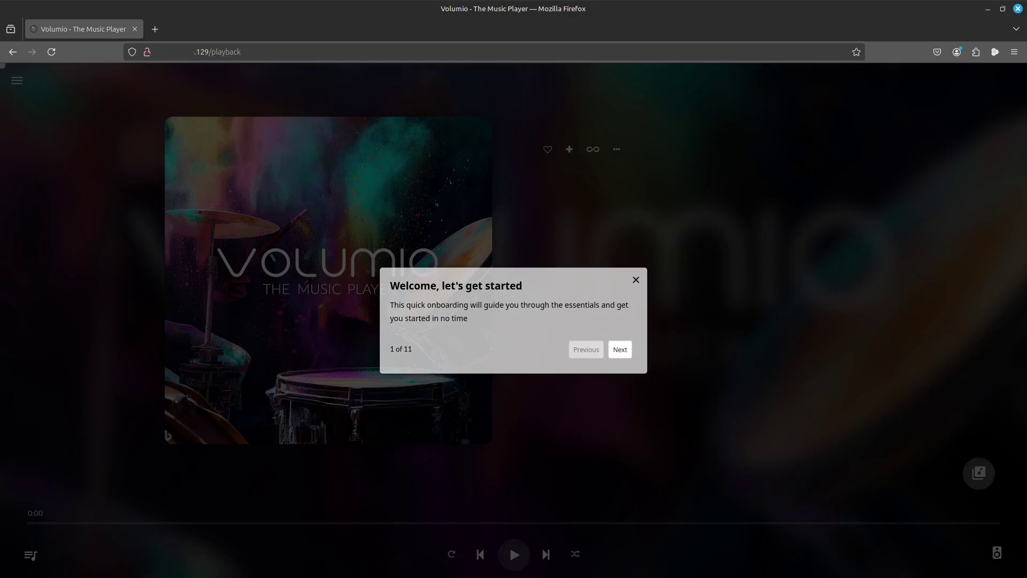
Switch to Volumio, dismiss the onboarding guide and open the playback options.
click(635, 281)
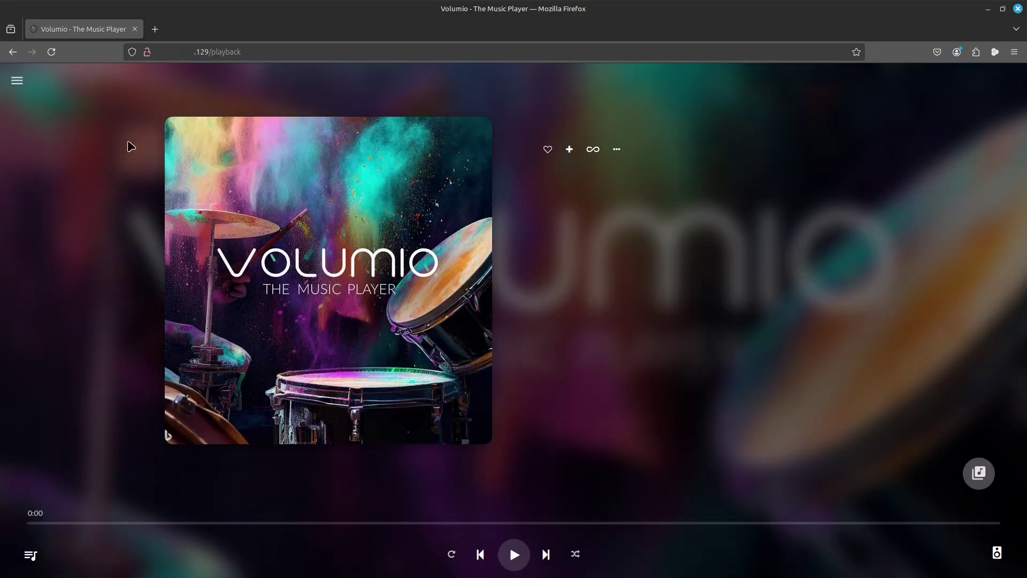
click(17, 81)
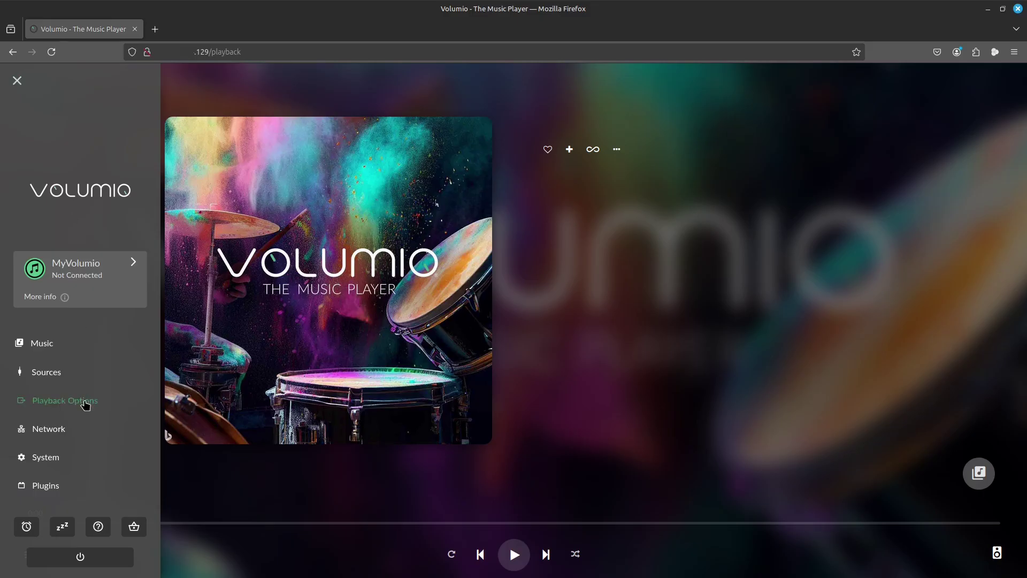
click(86, 404)
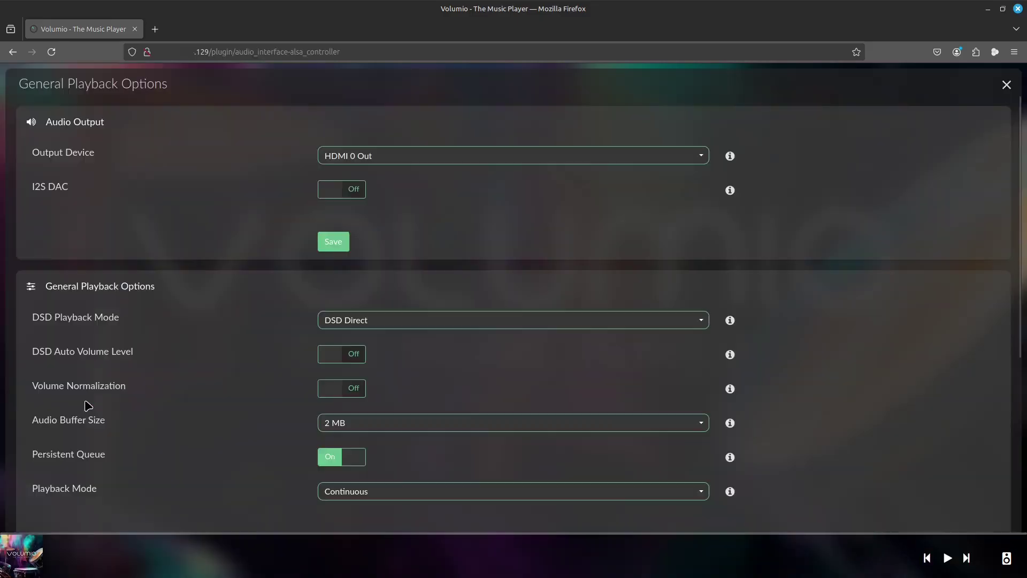
Enable the I2S DAC with the HiFiBerry Digi+ Pro model, save the audio output and restart the system.
click(326, 196)
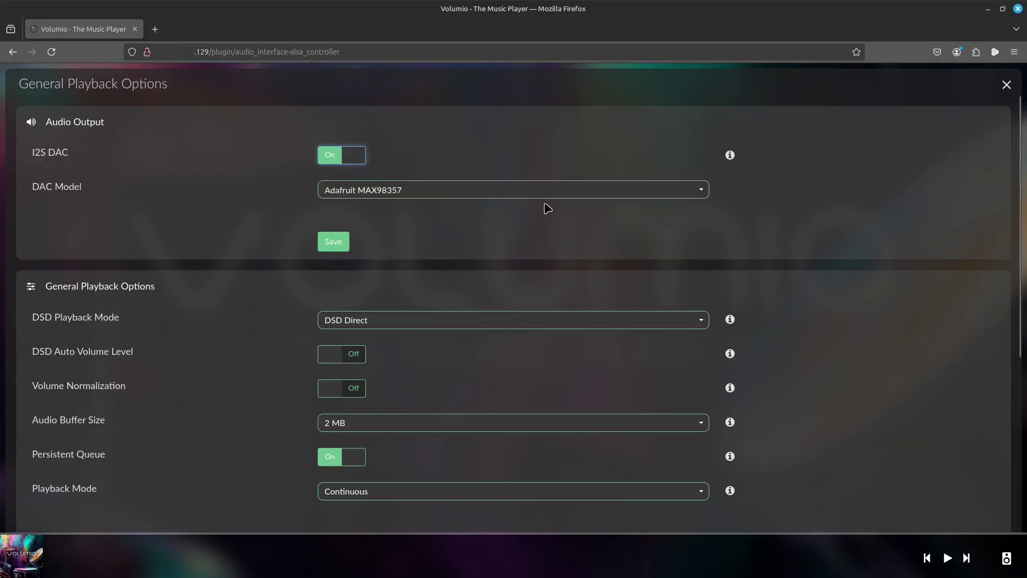
click(587, 194)
scroll(615, 215, down, 10)
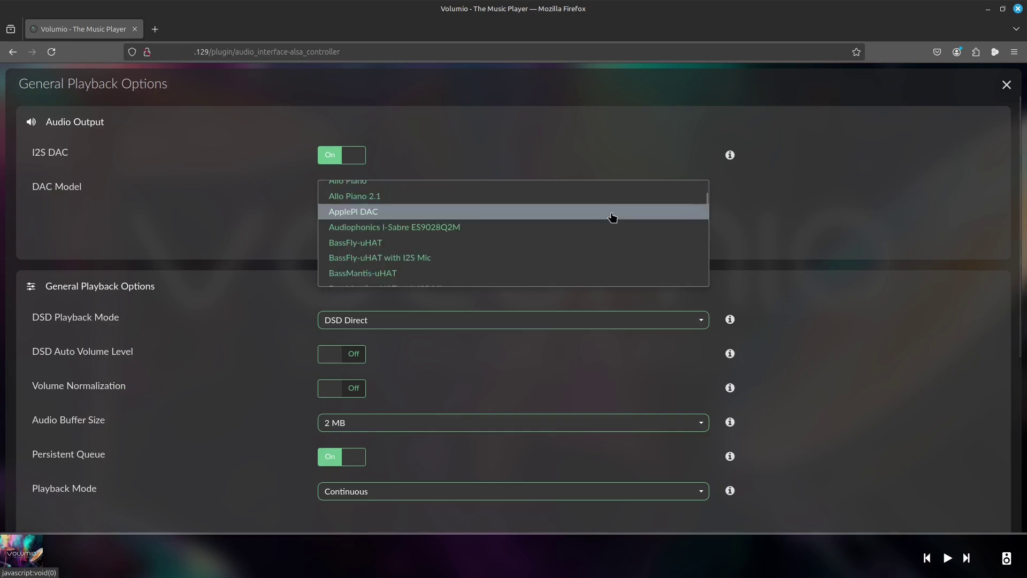
scroll(612, 217, down, 5)
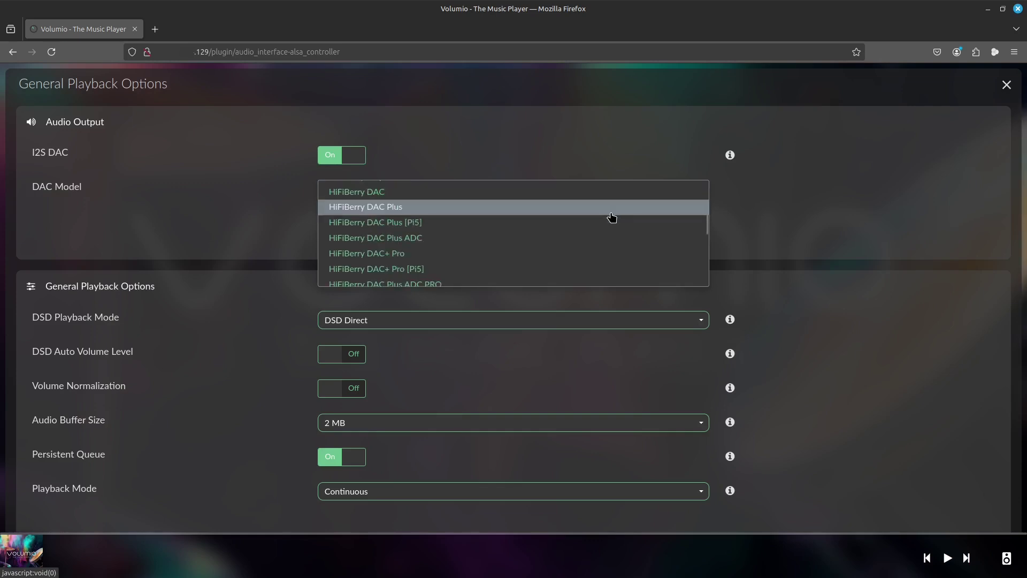
scroll(612, 217, down, 3)
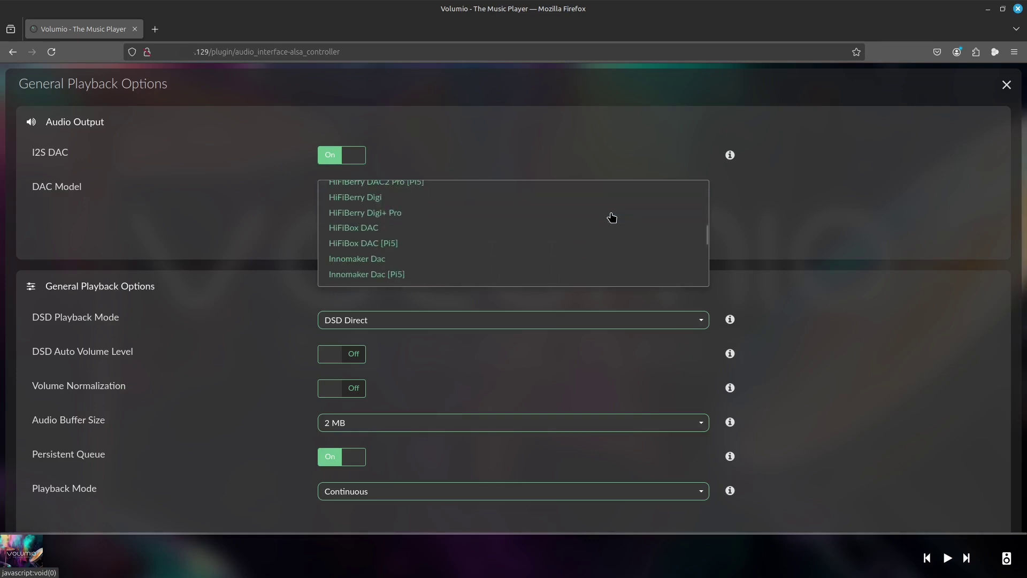
click(373, 213)
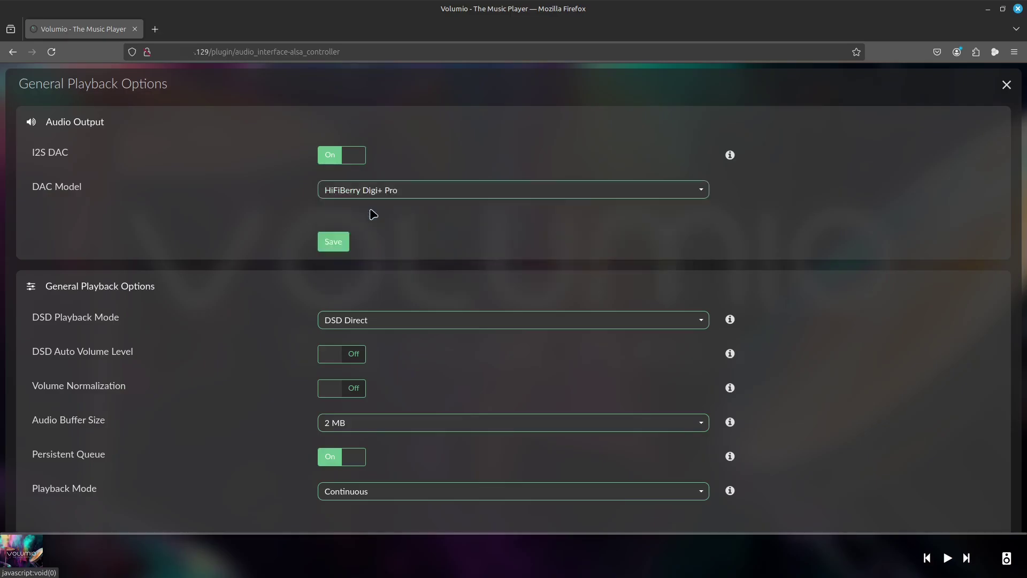
click(336, 242)
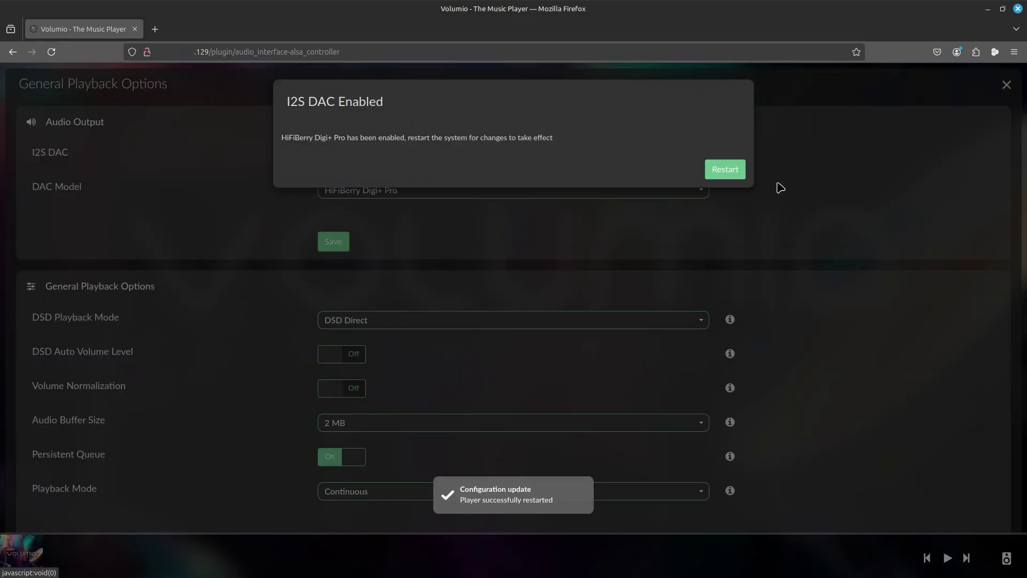
click(733, 171)
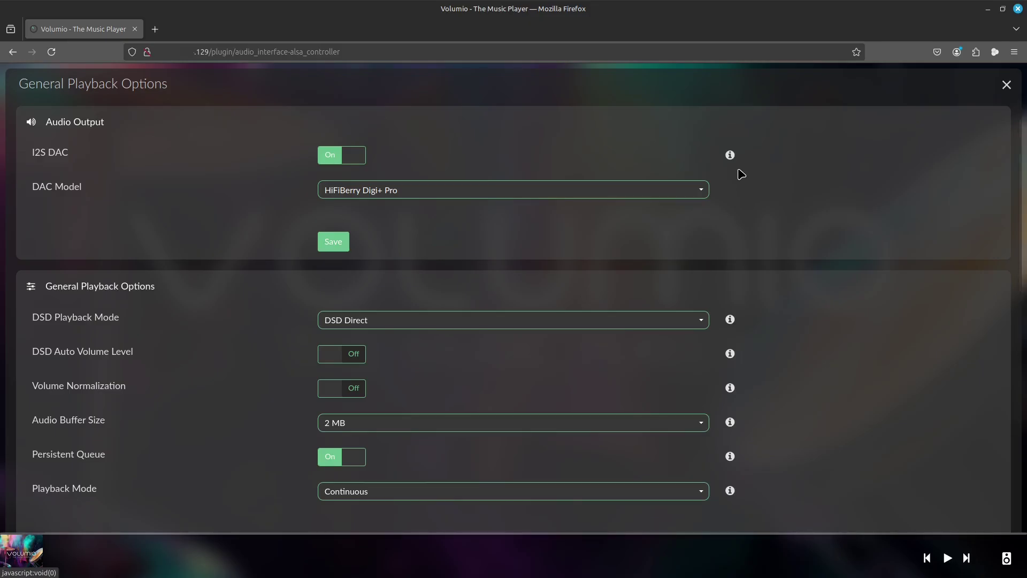
Close the playback options and search the music browser for "news".
click(1007, 86)
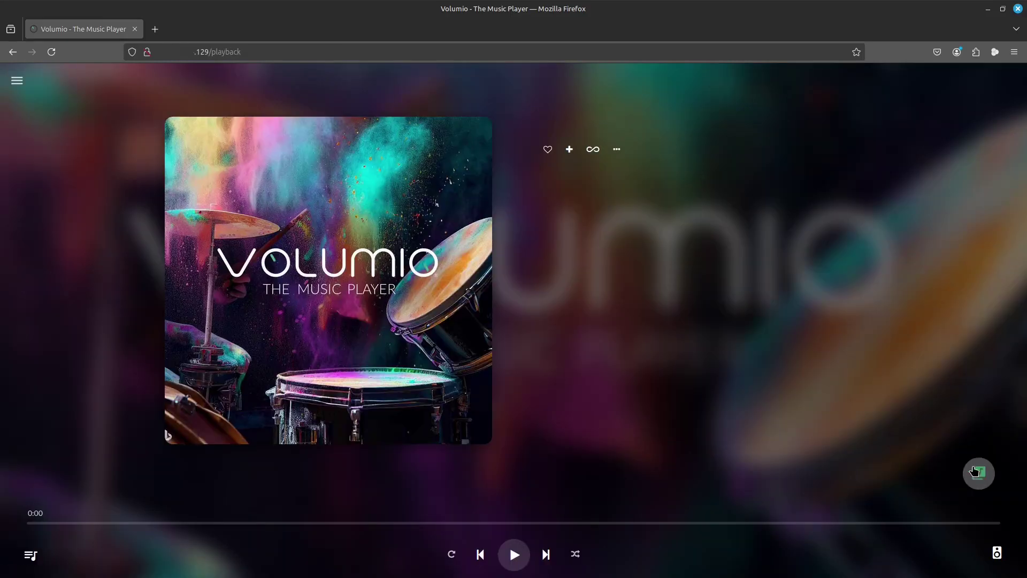
click(982, 479)
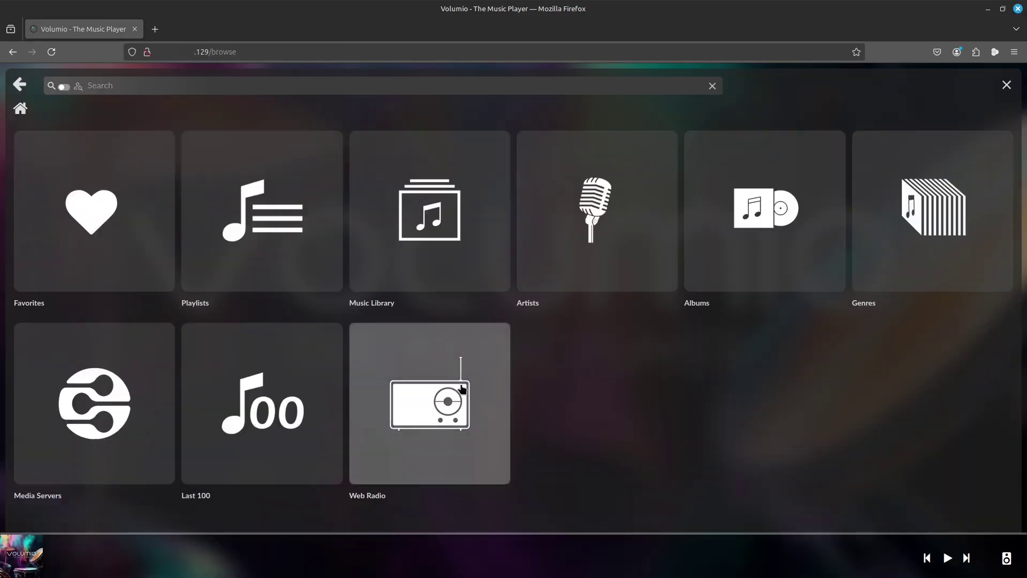
click(300, 87)
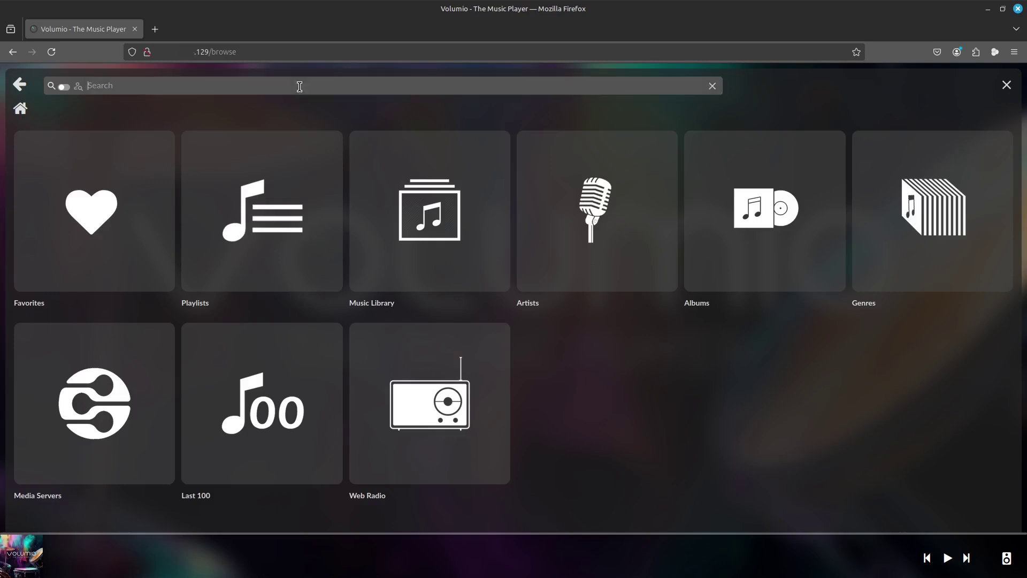
text(news)
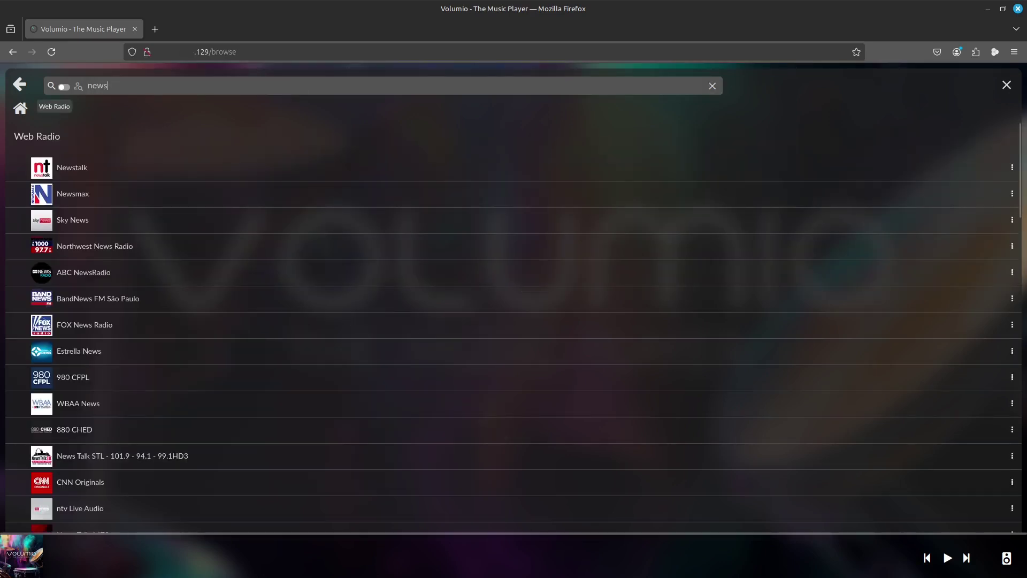
click(16, 196)
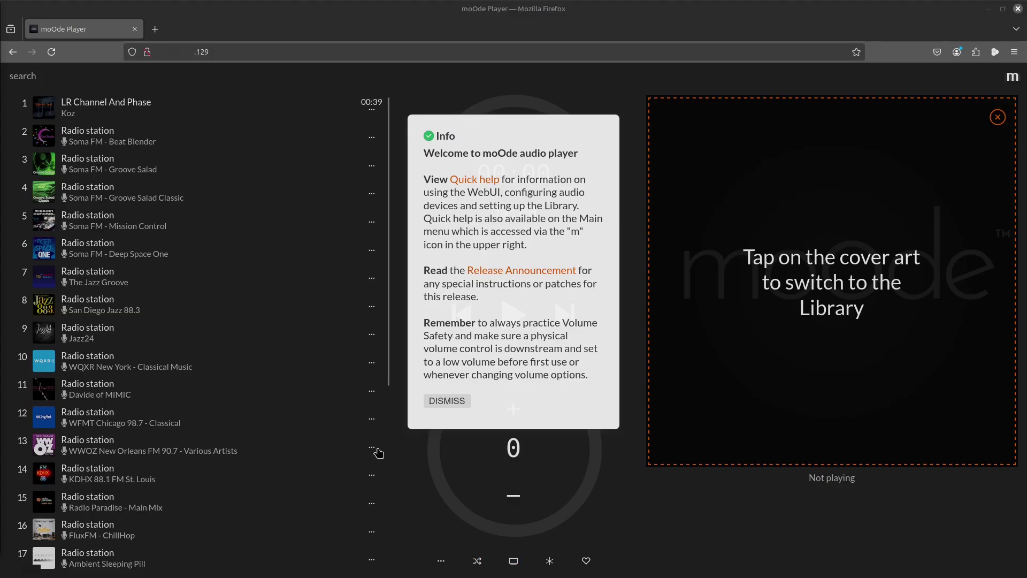
Switch to moOde, dismiss the welcome message and open the audio configuration.
click(428, 403)
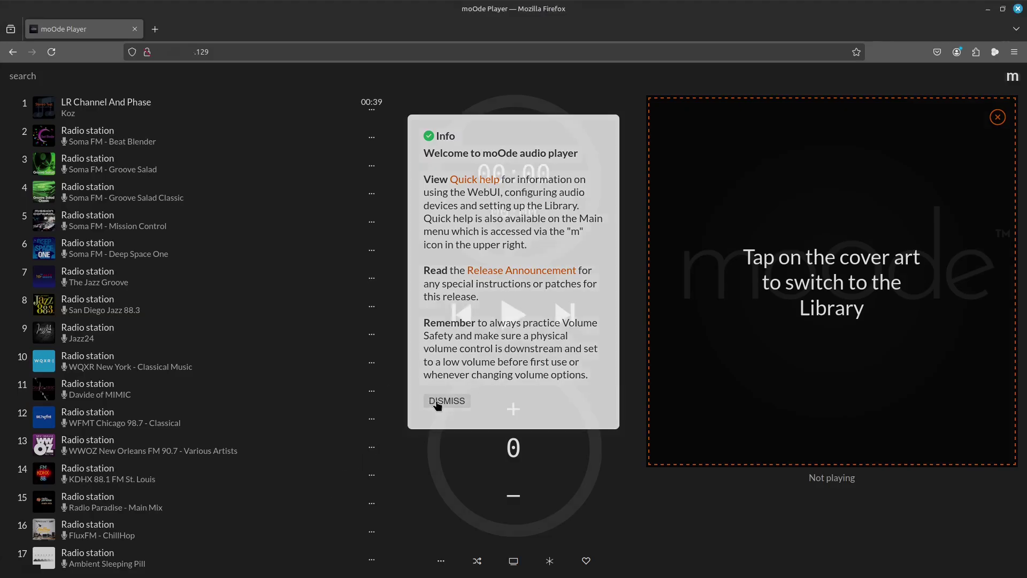
click(1014, 78)
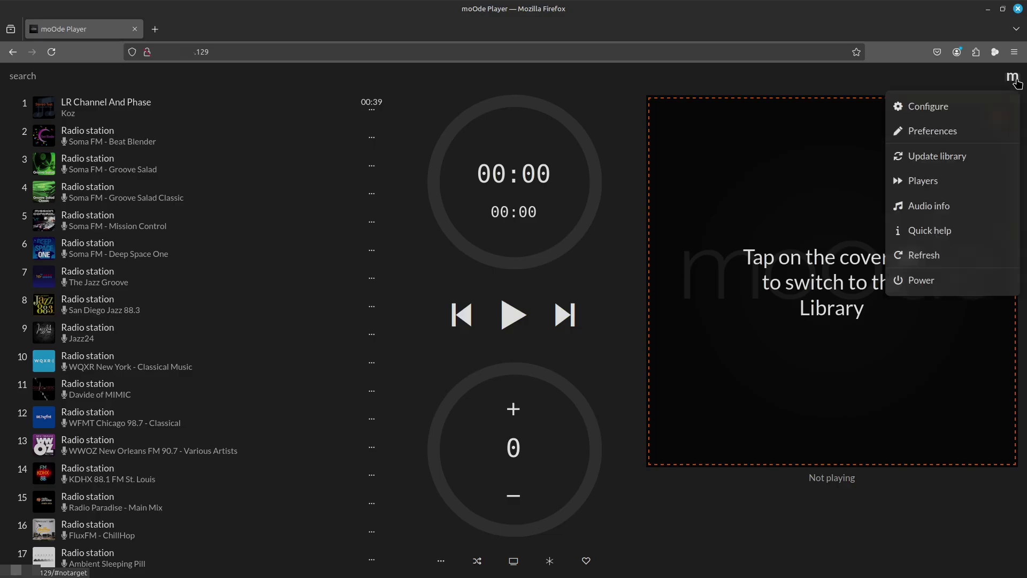
click(961, 109)
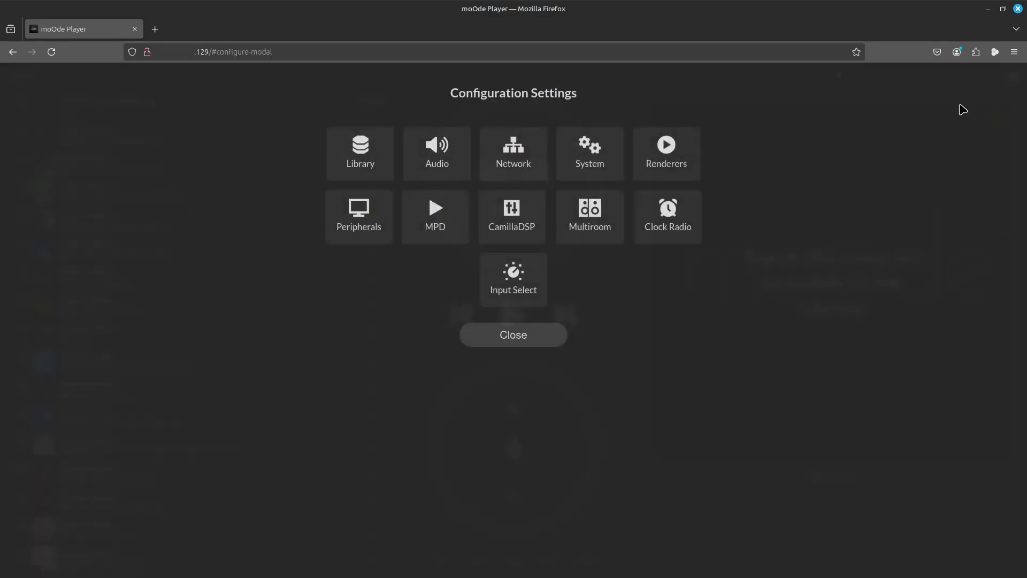
click(456, 161)
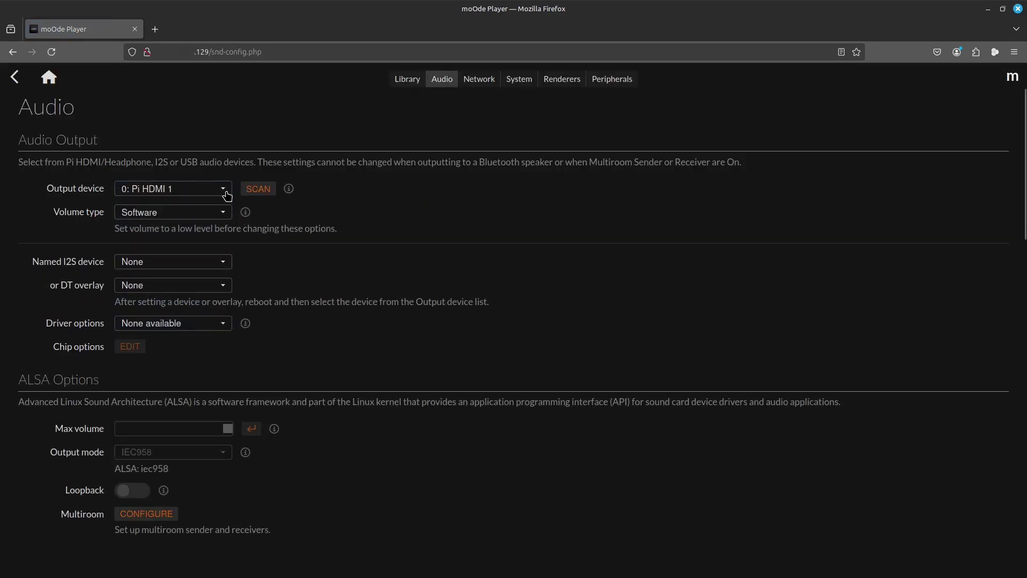
Check the available output devices and set the named I2S device to HIFI Digi+.
click(226, 194)
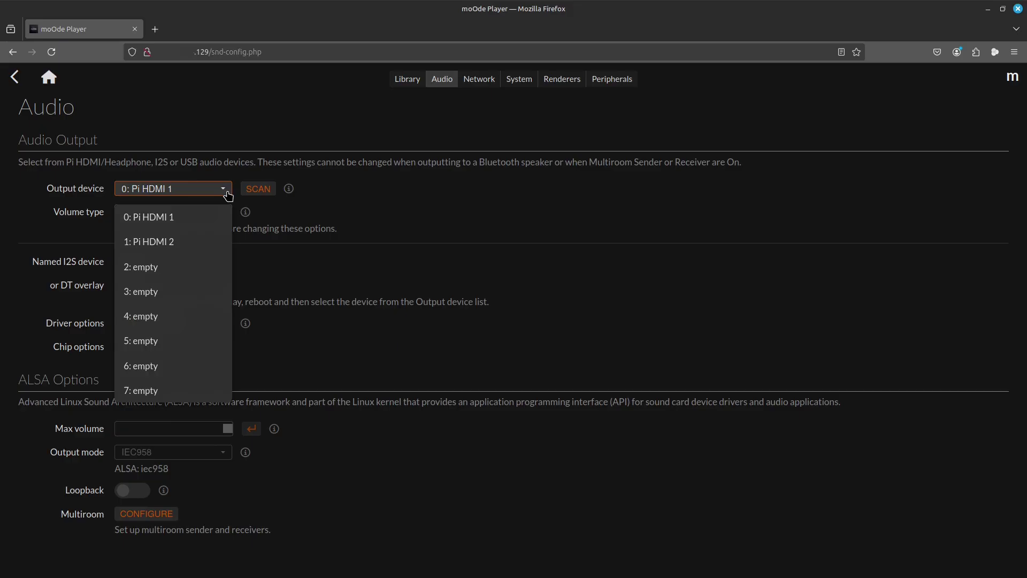
click(228, 195)
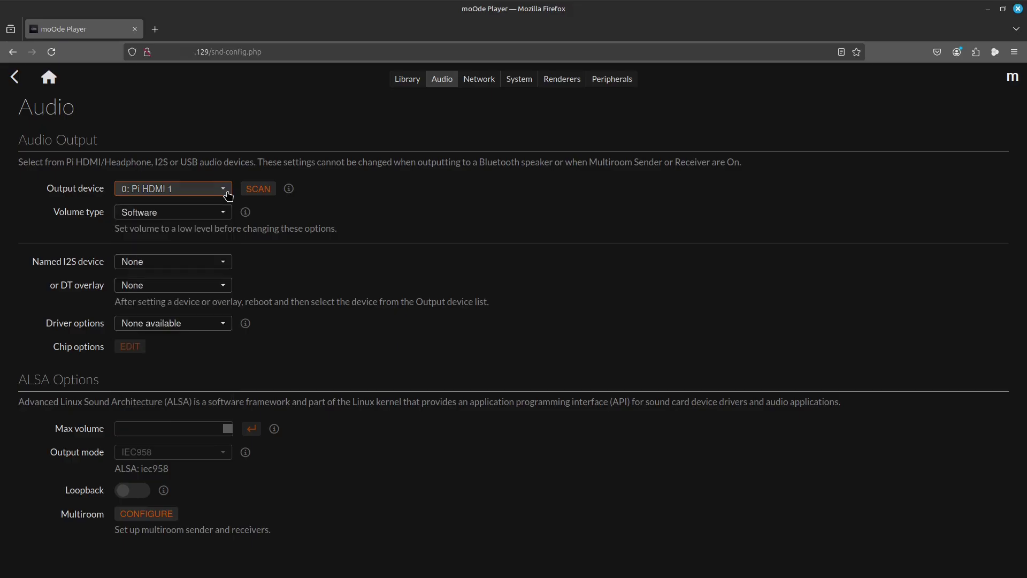
click(227, 265)
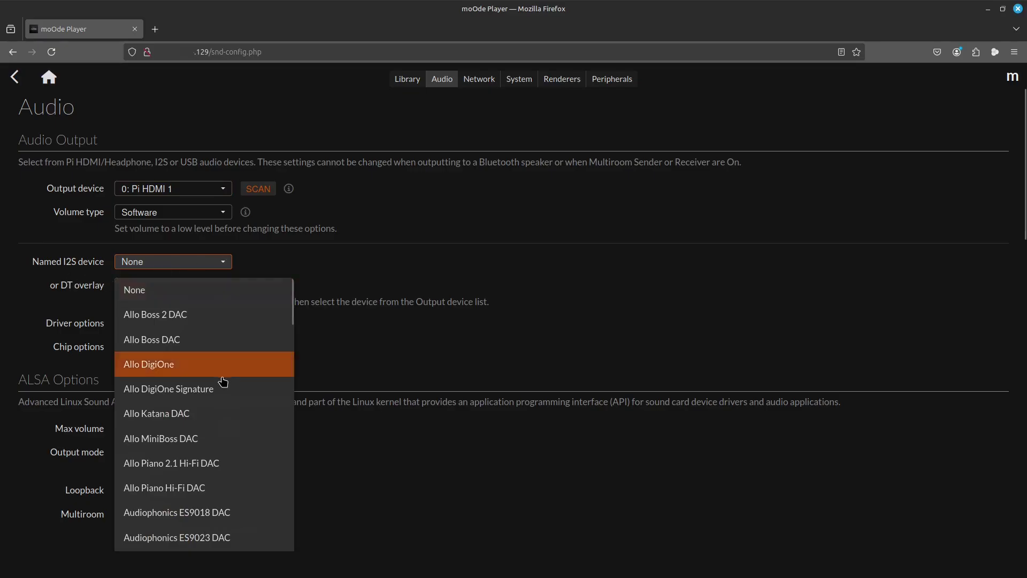
scroll(225, 380, down, 5)
scroll(231, 381, down, 3)
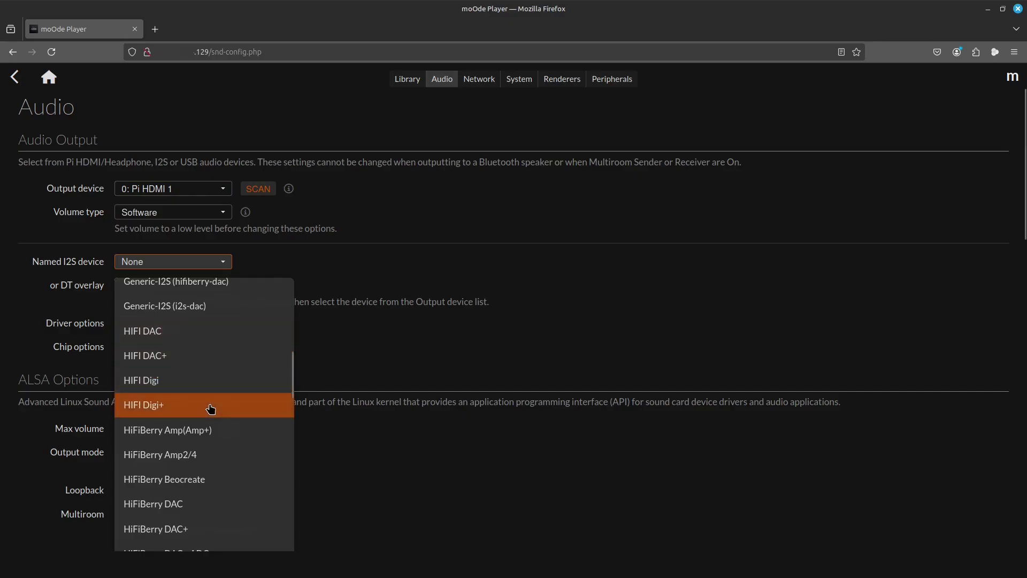
click(211, 409)
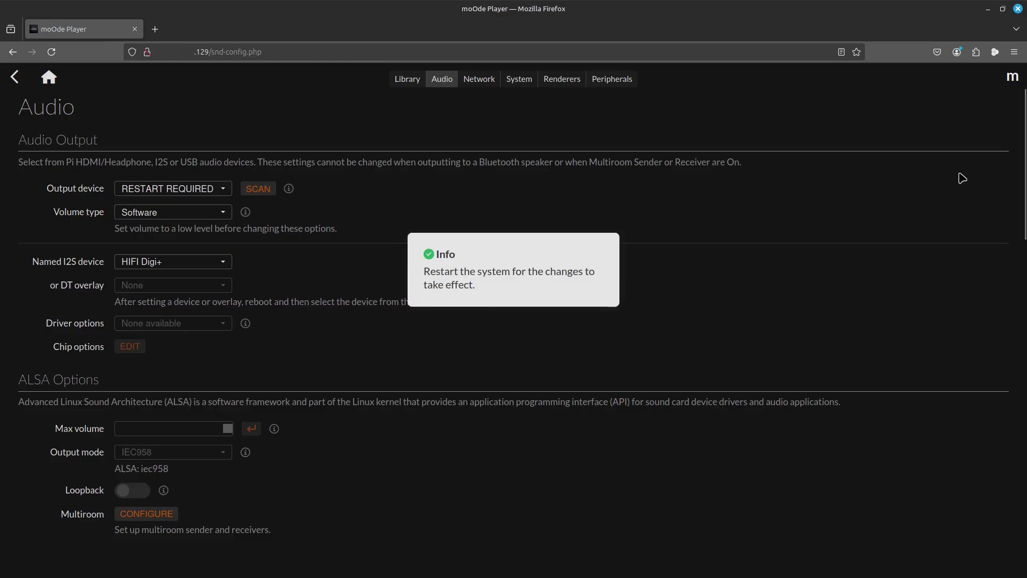
Restart the moOde system to apply the I2S device change.
click(1013, 81)
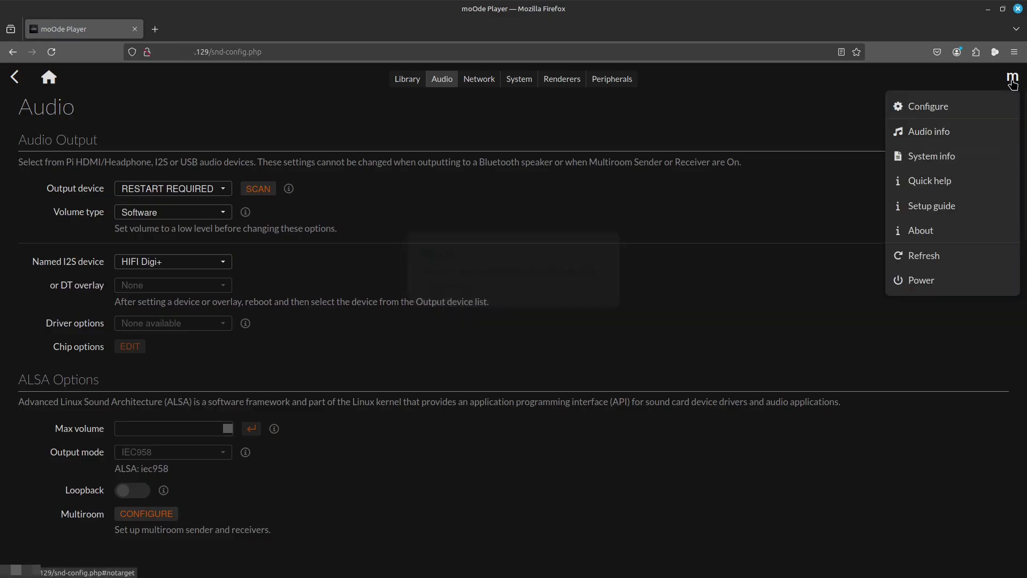
click(944, 289)
click(529, 212)
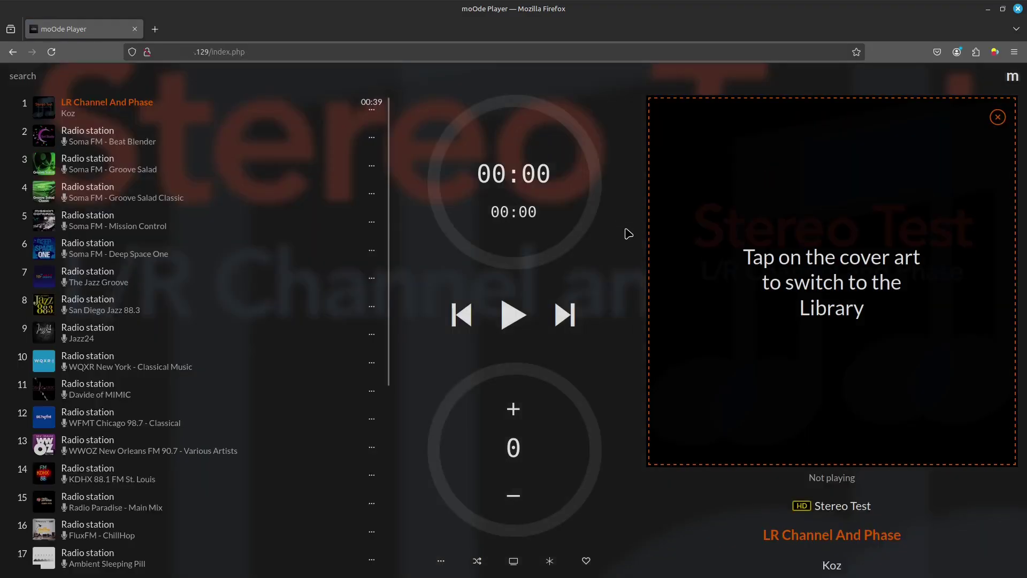
In the audio configuration, set the output device to 2: HIFI Digi+ and the volume type to Fixed (0dB).
click(1012, 79)
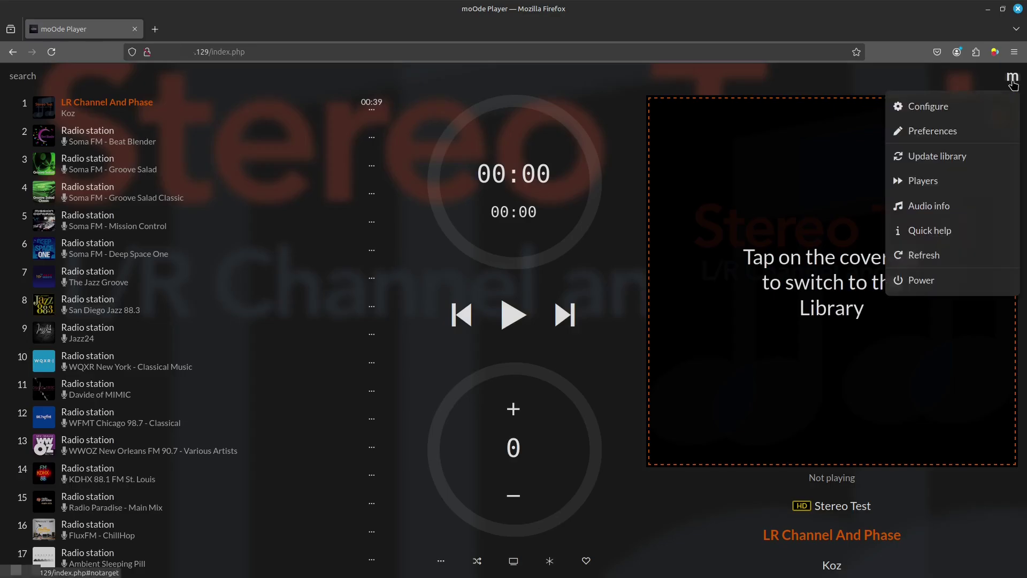
click(980, 104)
click(428, 160)
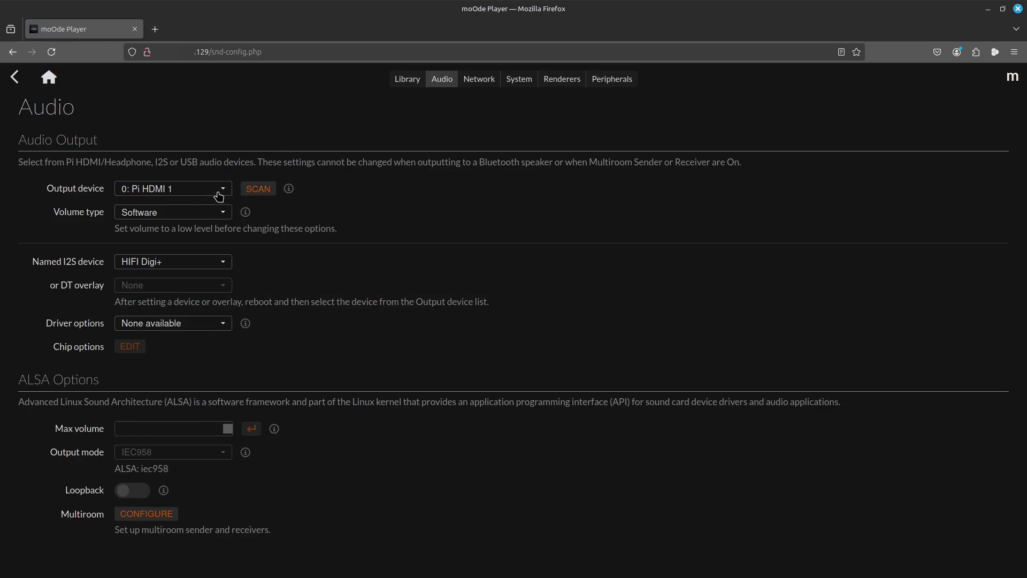
click(219, 195)
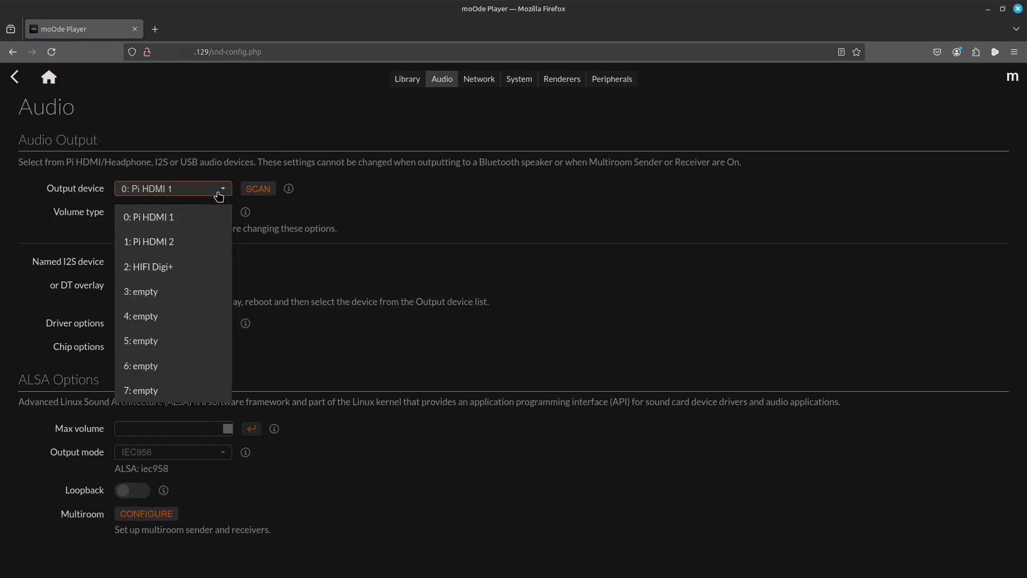
click(206, 275)
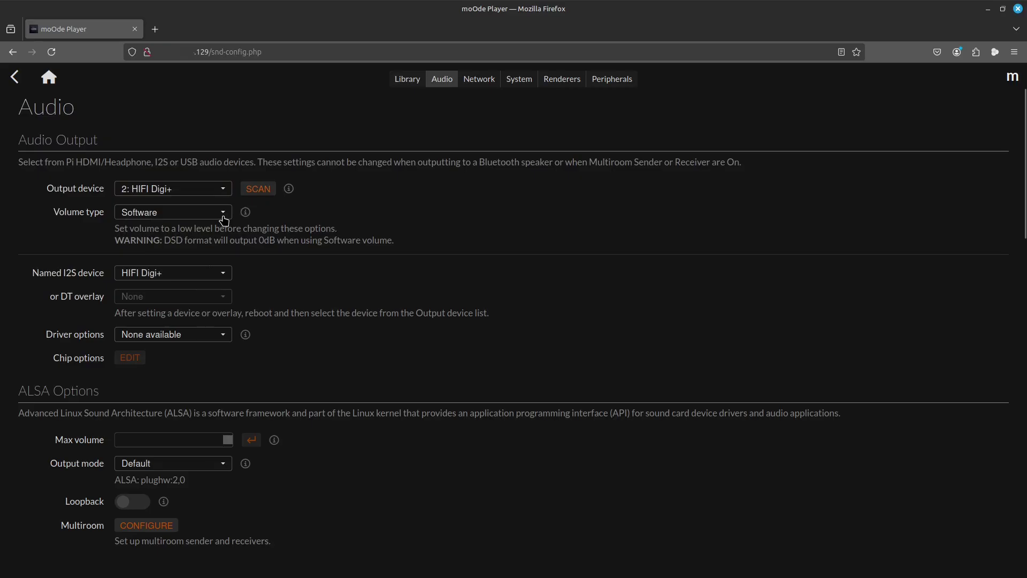
click(226, 217)
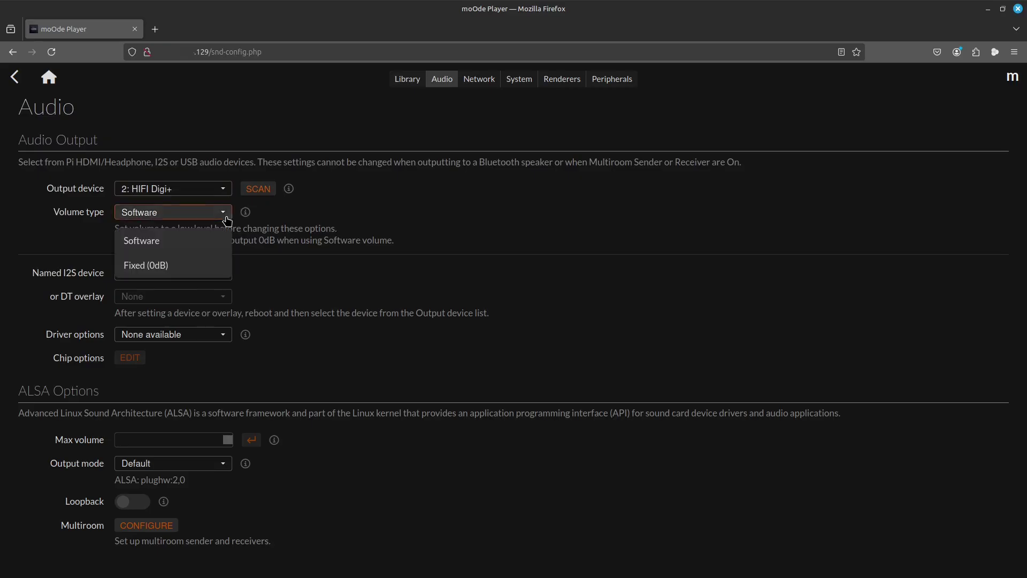
click(194, 266)
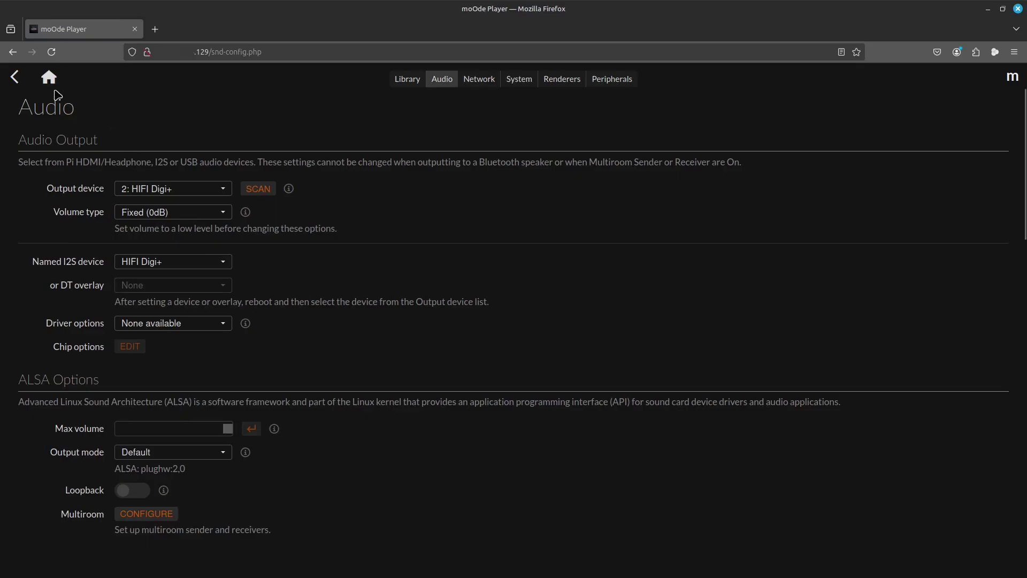
Return to the playback view and play the LR Channel And Phase stereo test track from the queue.
click(48, 77)
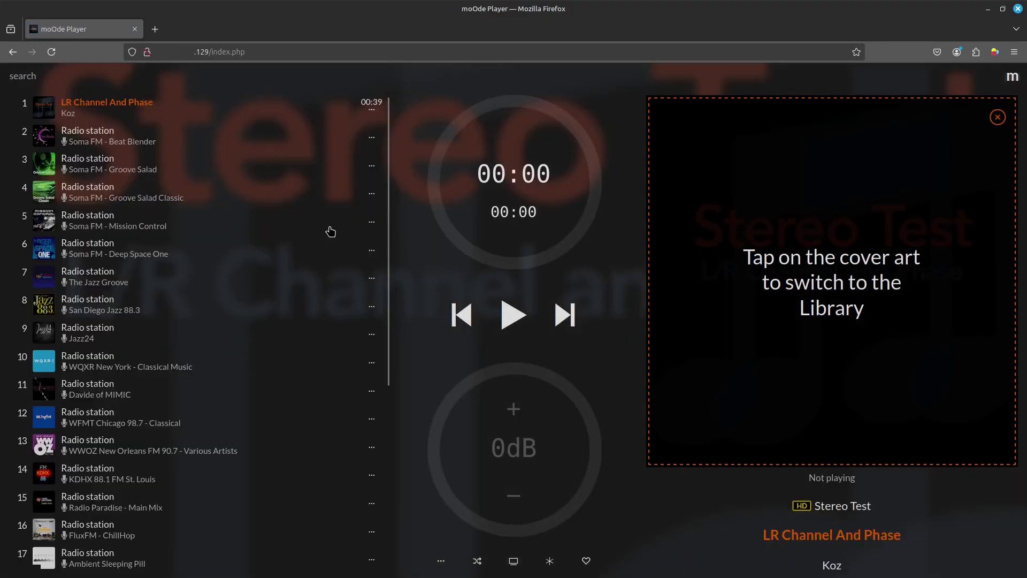
click(138, 112)
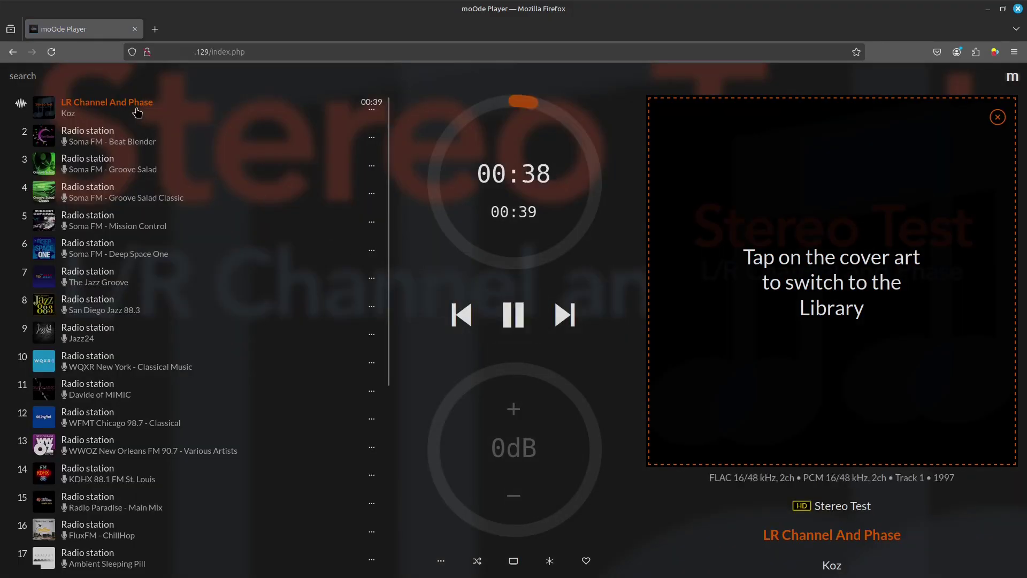